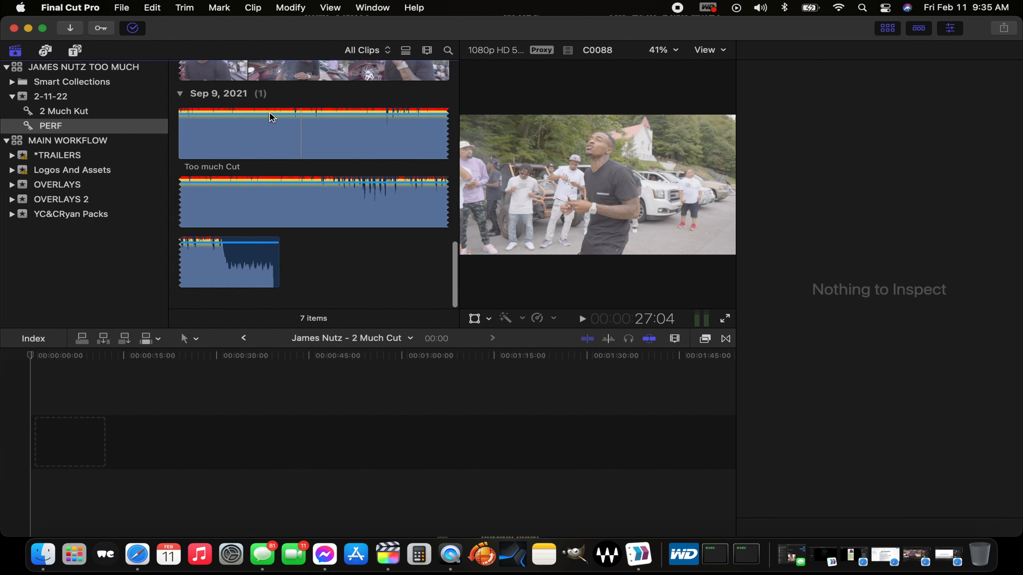
Step: Create a multicam clip named PERFORMANCE from all seven clips in the PERF collection, using audio for synchronization and keeping the 59.94p rate
drag(351, 282, 183, 4)
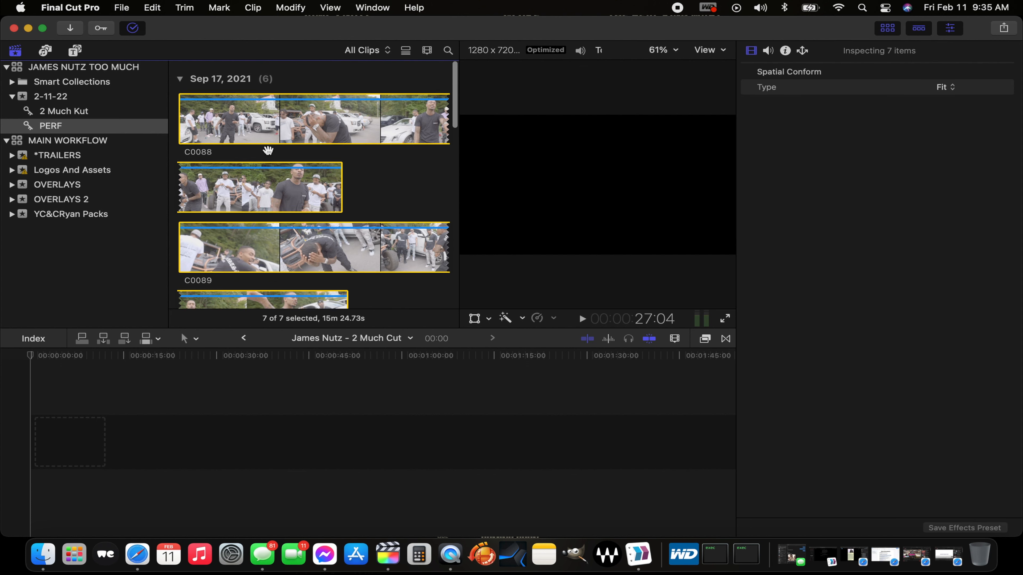
right_click(257, 120)
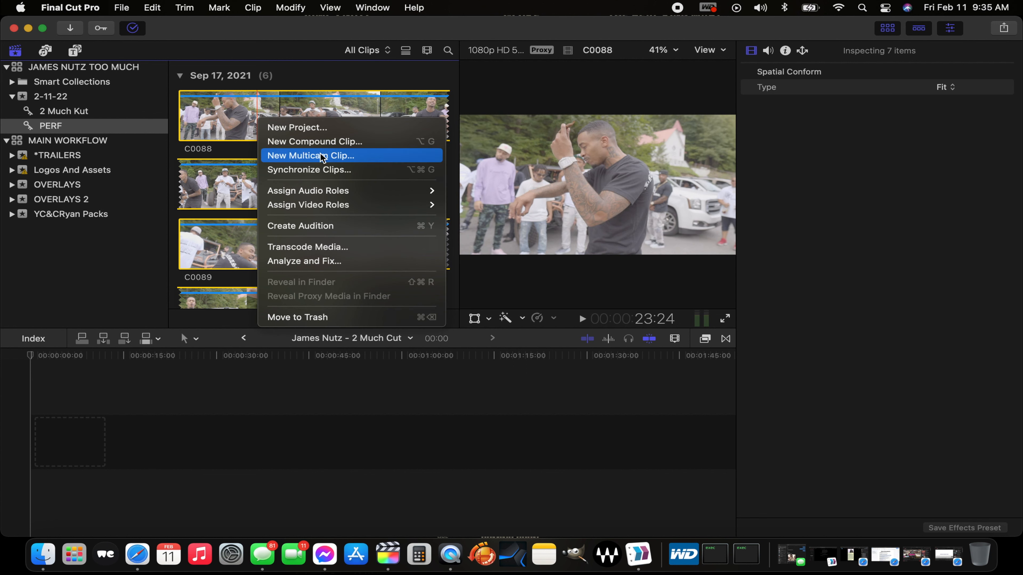
click(302, 157)
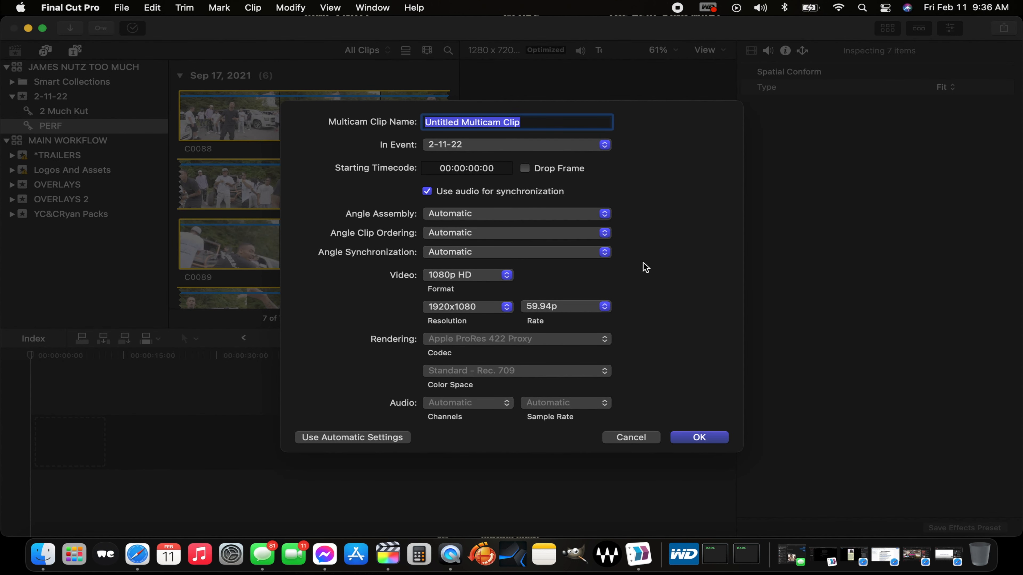
click(606, 310)
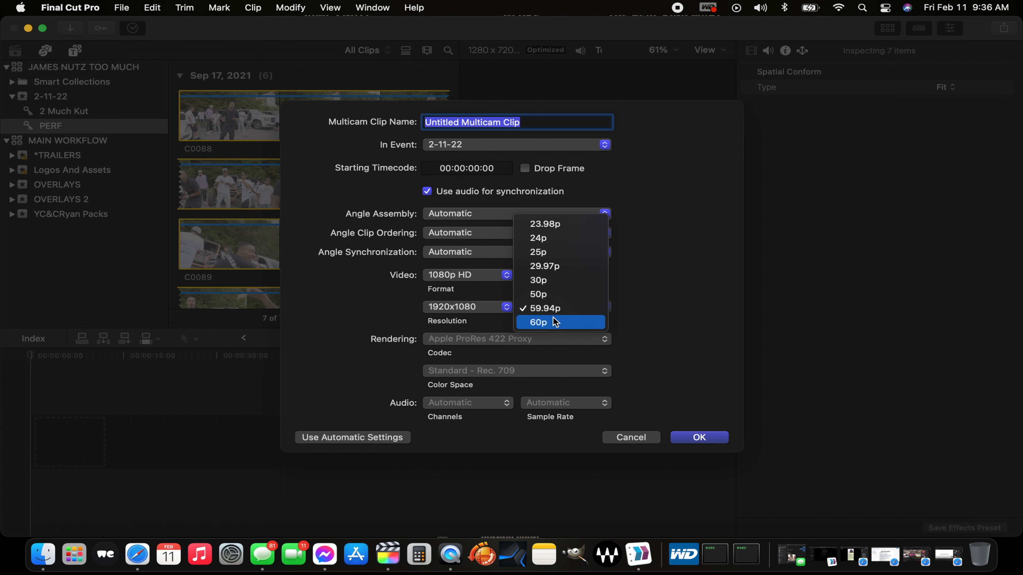
click(664, 272)
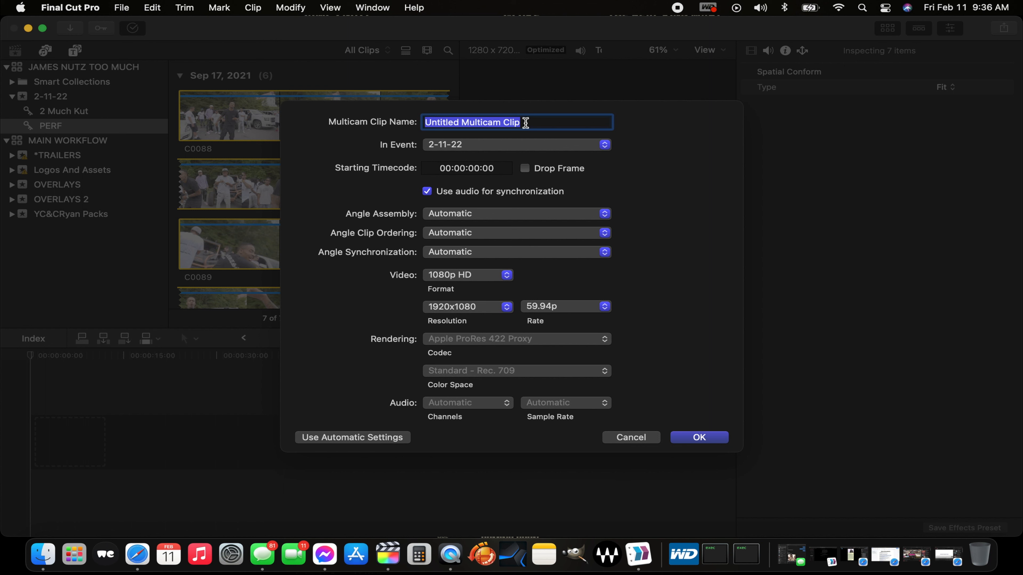
text(PERFORMANCE)
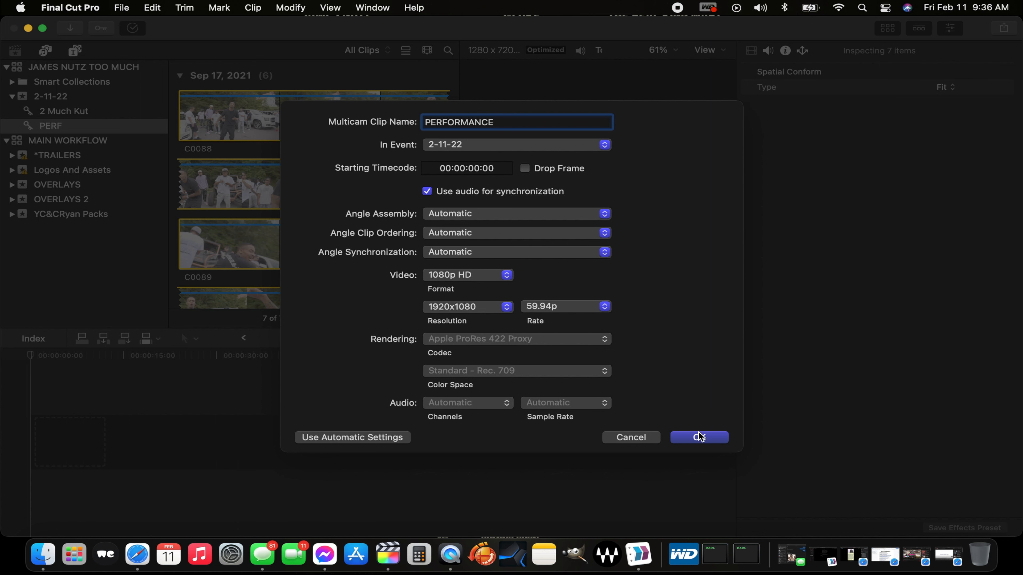
click(699, 437)
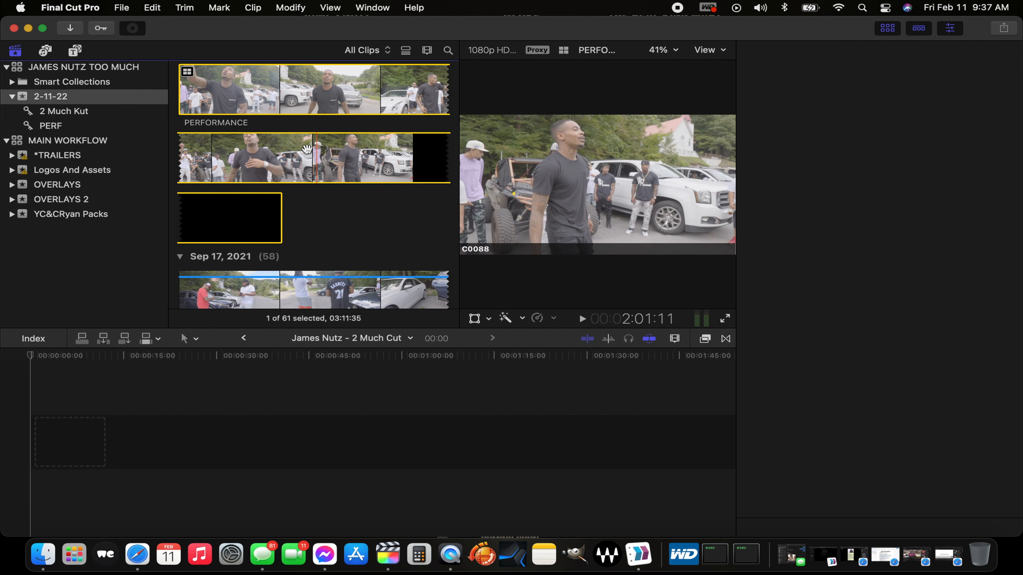
Step: Open the PERFORMANCE multicam clip from the 2-11-22 event in the angle editor
click(293, 150)
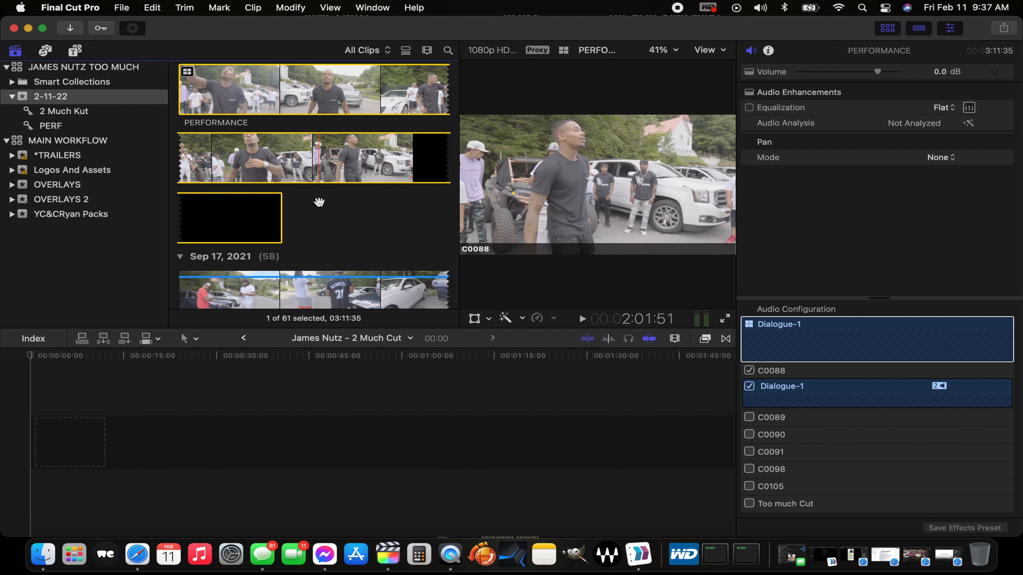
scroll(319, 203, down, 10)
scroll(320, 206, up, 10)
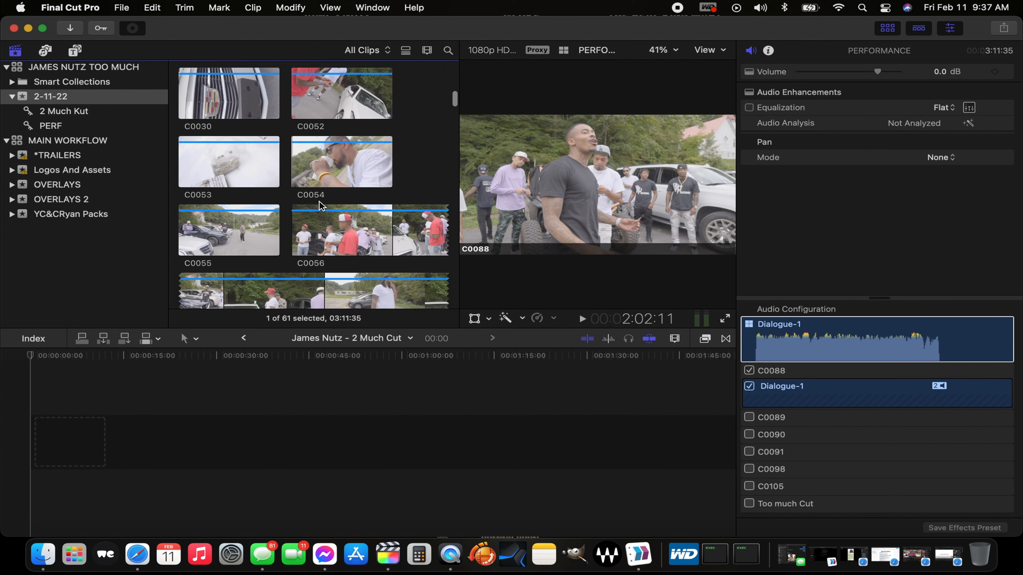
scroll(320, 206, down, 3)
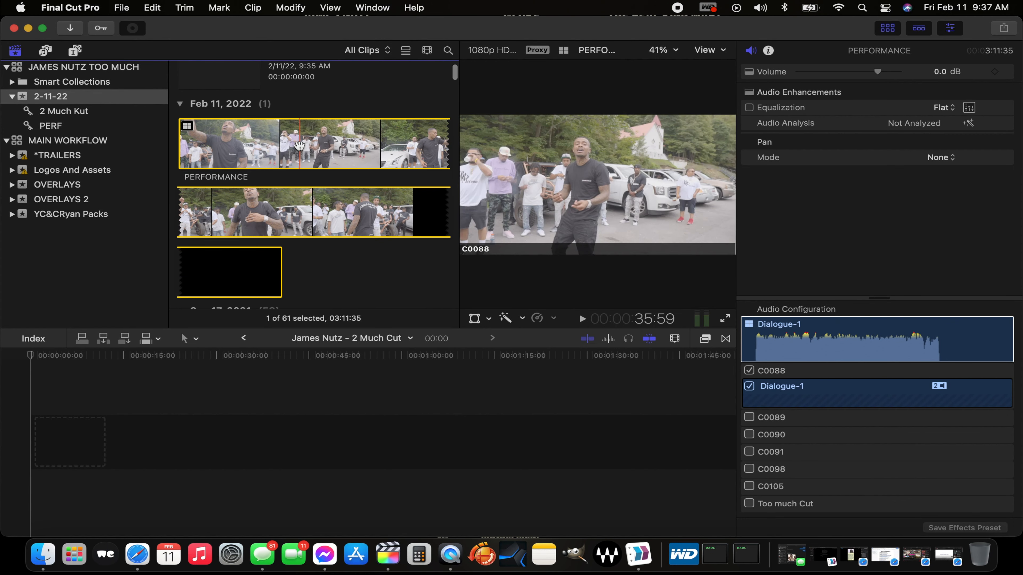
double_click(299, 145)
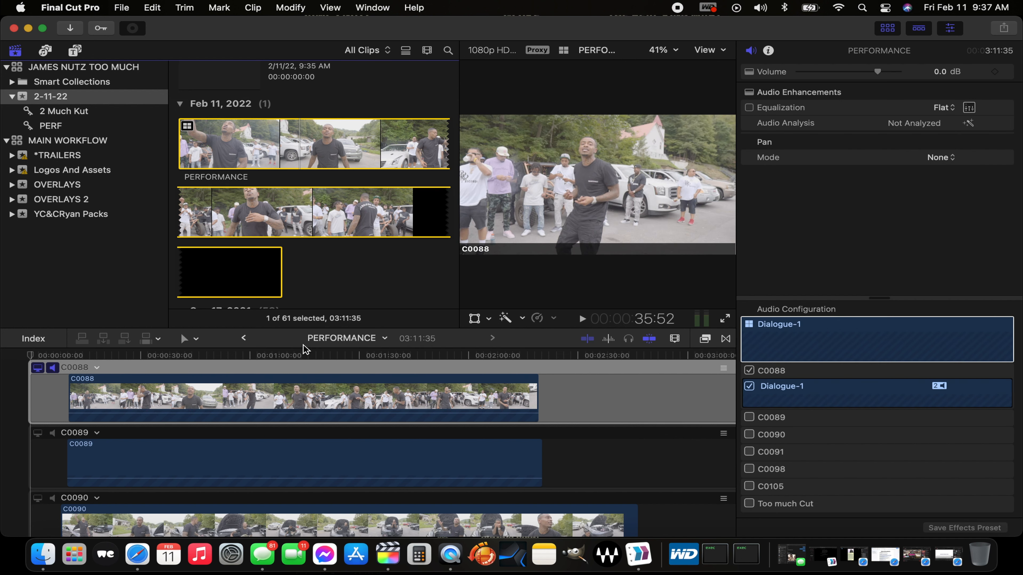
Step: Examine the alignment of the angles from C0088 through Too much Cut, briefly switching to the project timeline and back
click(306, 493)
scroll(307, 498, down, 10)
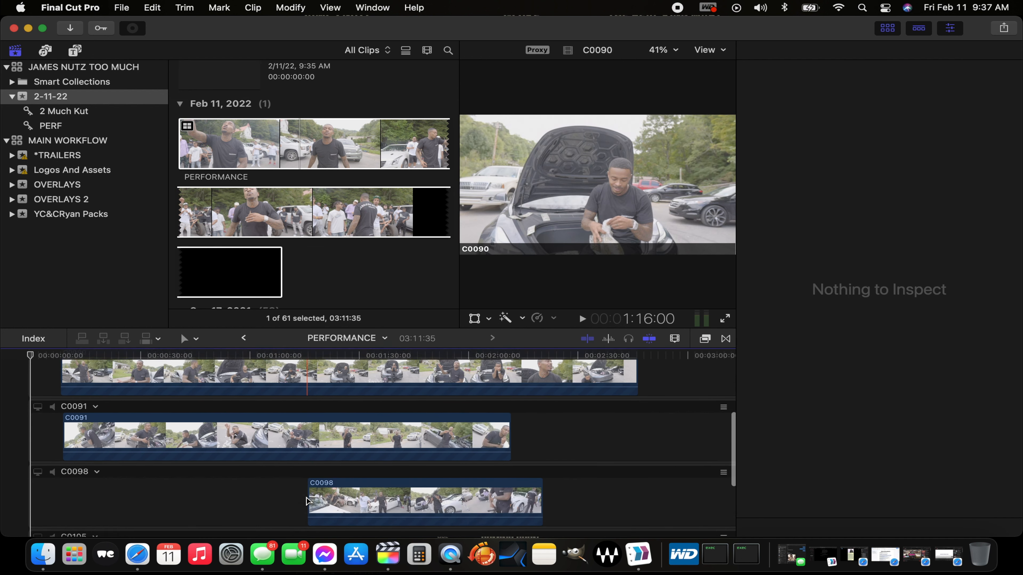
scroll(307, 500, down, 4)
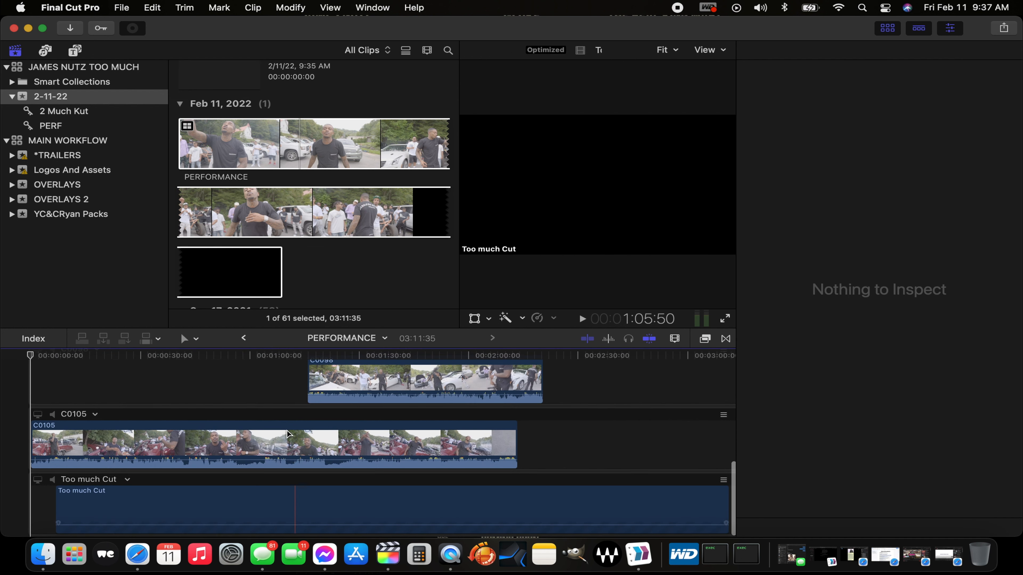
scroll(287, 435, up, 2)
scroll(286, 431, up, 3)
scroll(285, 463, down, 5)
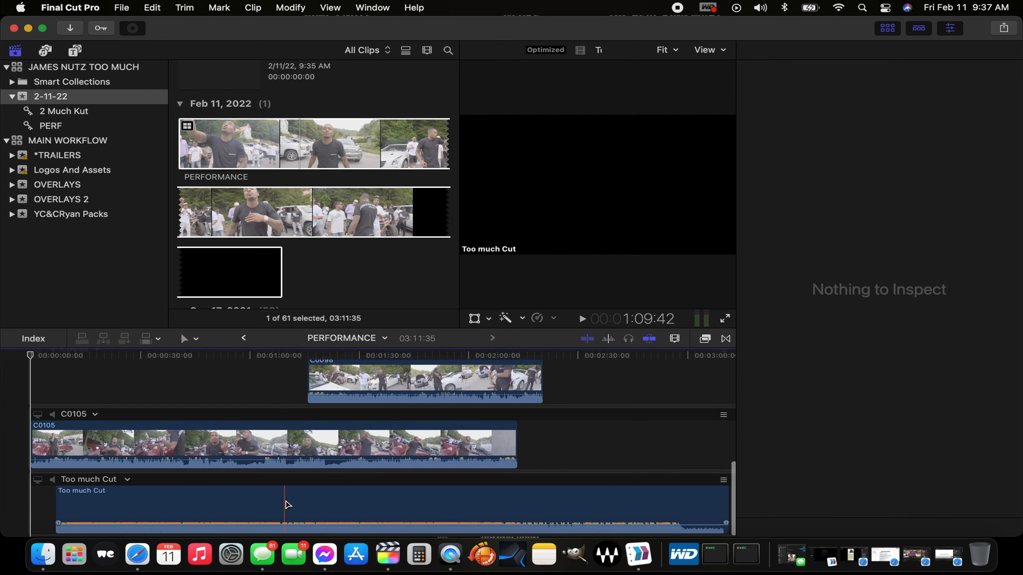
scroll(326, 503, up, 10)
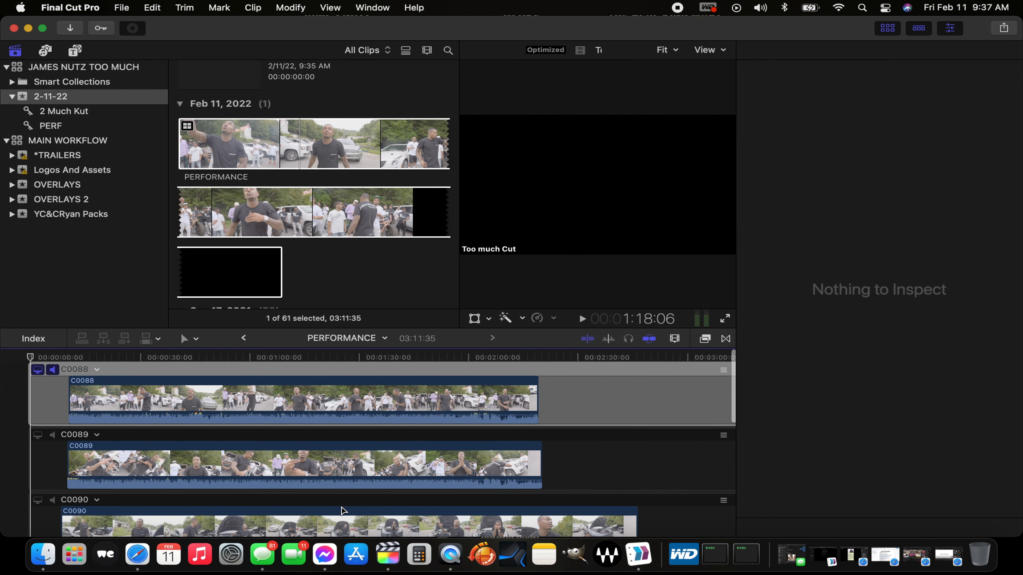
click(243, 338)
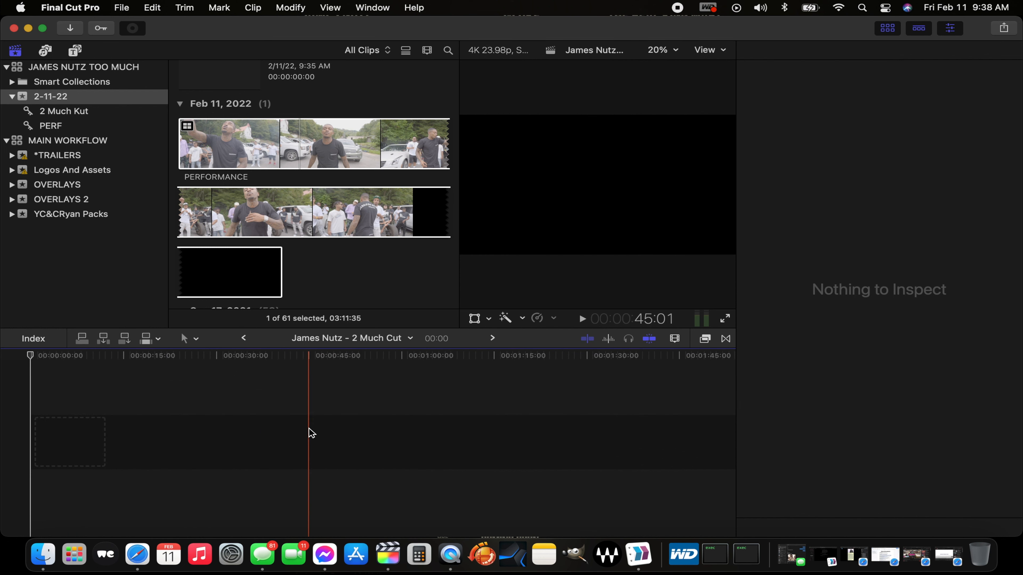
click(492, 338)
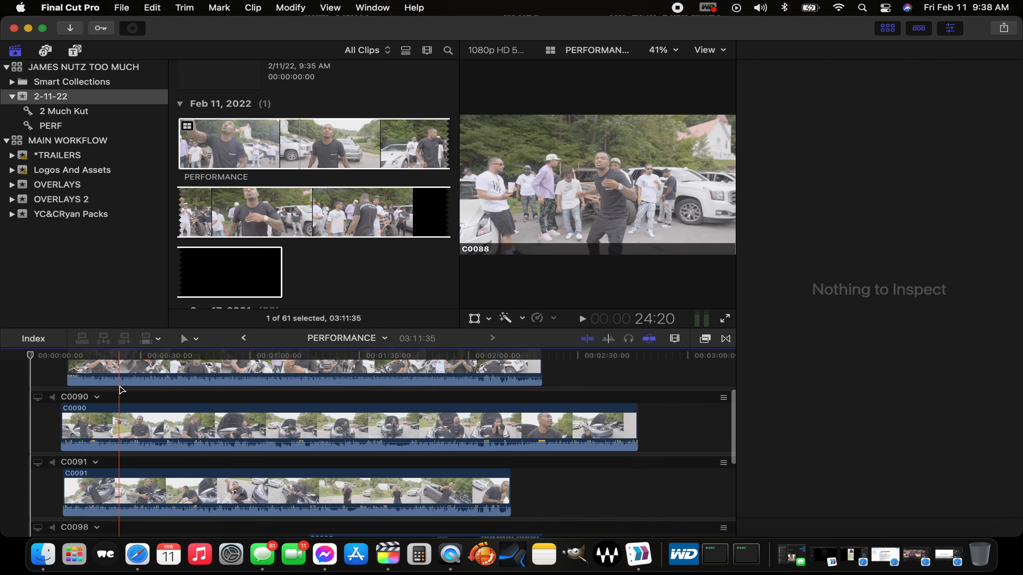
Step: Turn on audio monitoring for the Too much Cut angle and turn it off for C0088
scroll(121, 390, down, 10)
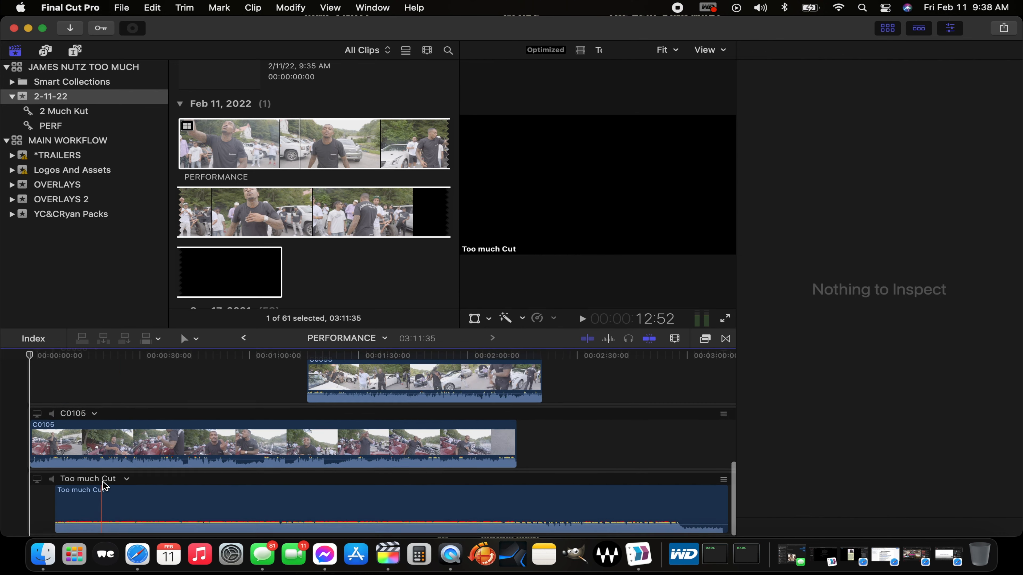
scroll(104, 485, up, 10)
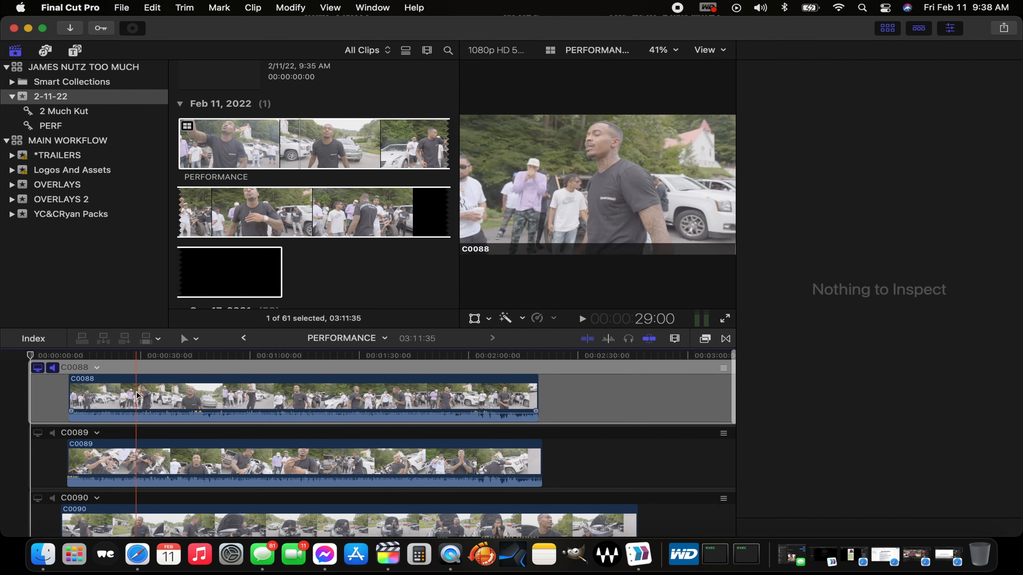
scroll(137, 395, down, 10)
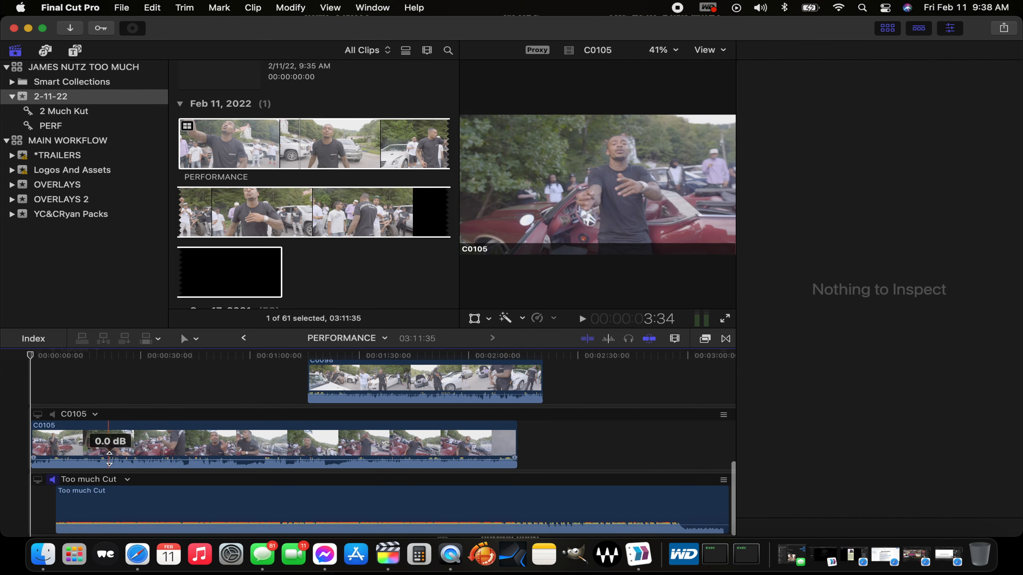
scroll(109, 458, up, 10)
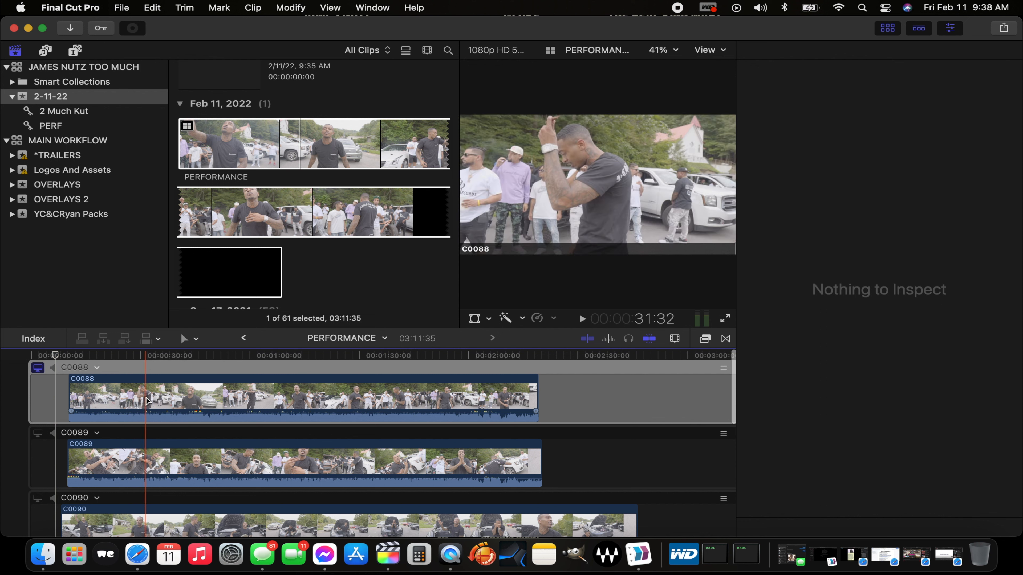
Step: Play back angle C0088, and switch the monitored video to C0089 and play it to check sync with the song
key(space)
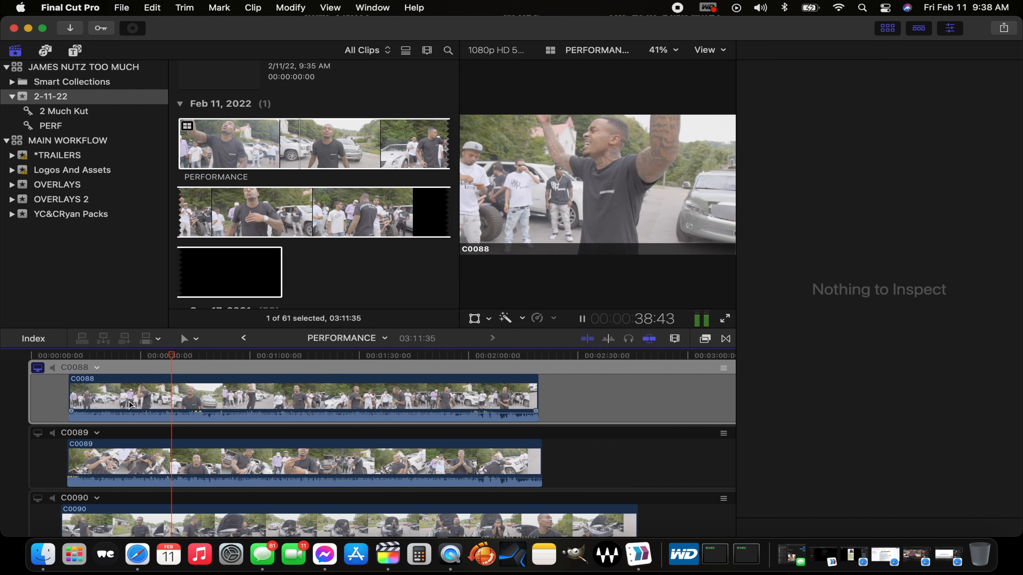
key(space)
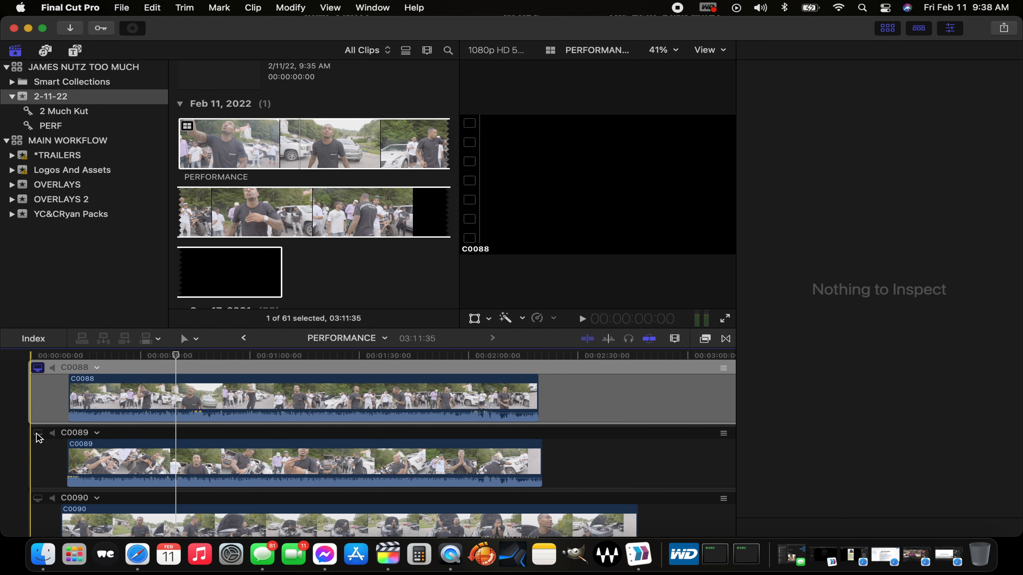
click(38, 434)
key(space)
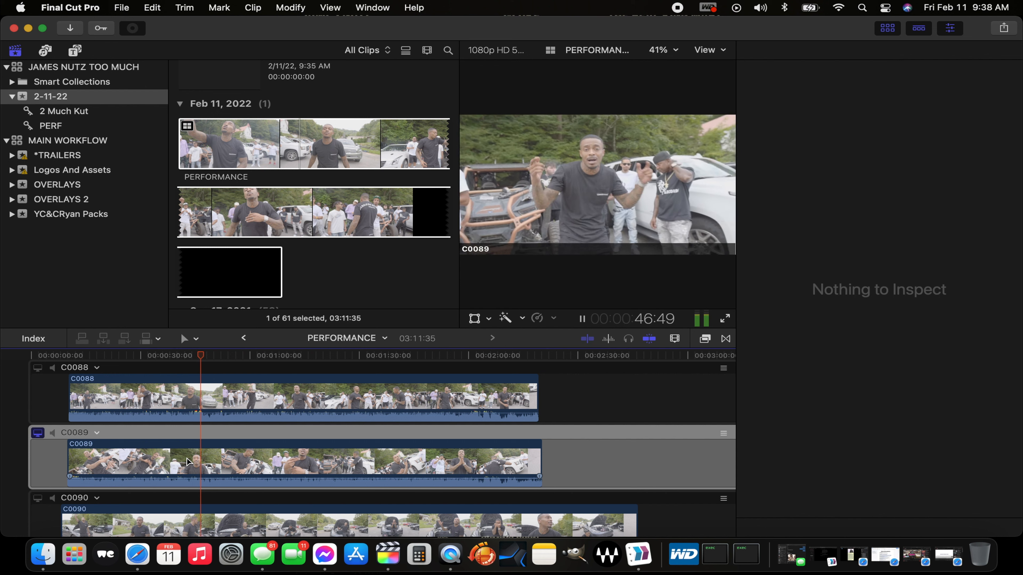
key(space)
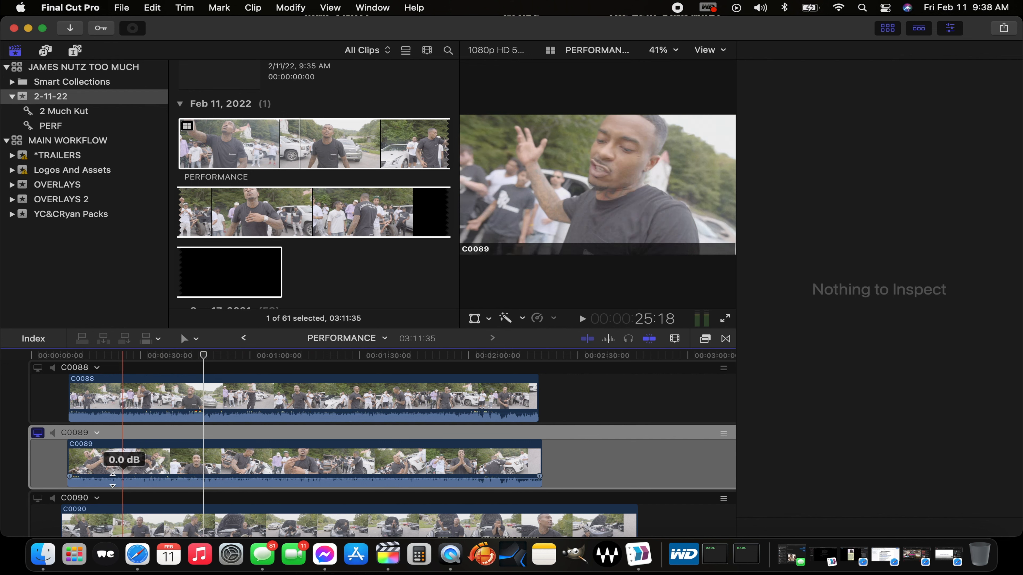
Step: Switch the monitored video to angle C0090 and play it to check its sync with the song
click(41, 499)
key(space)
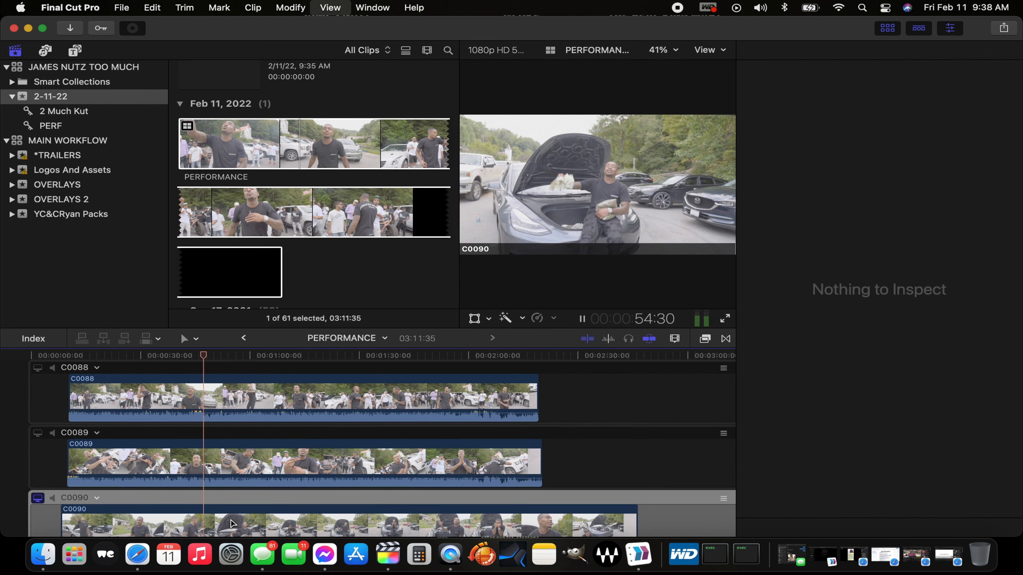
scroll(231, 520, down, 3)
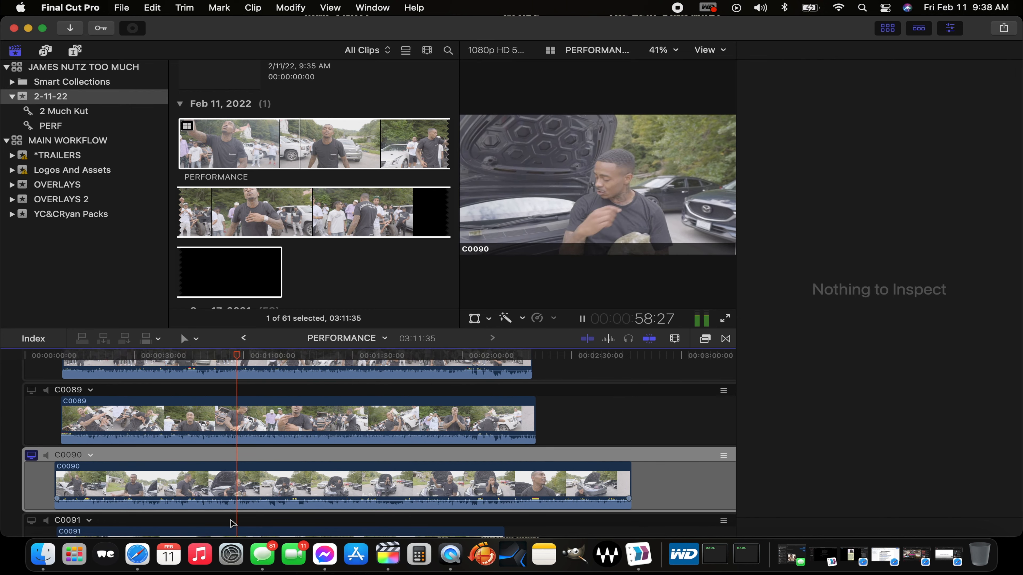
scroll(231, 519, down, 3)
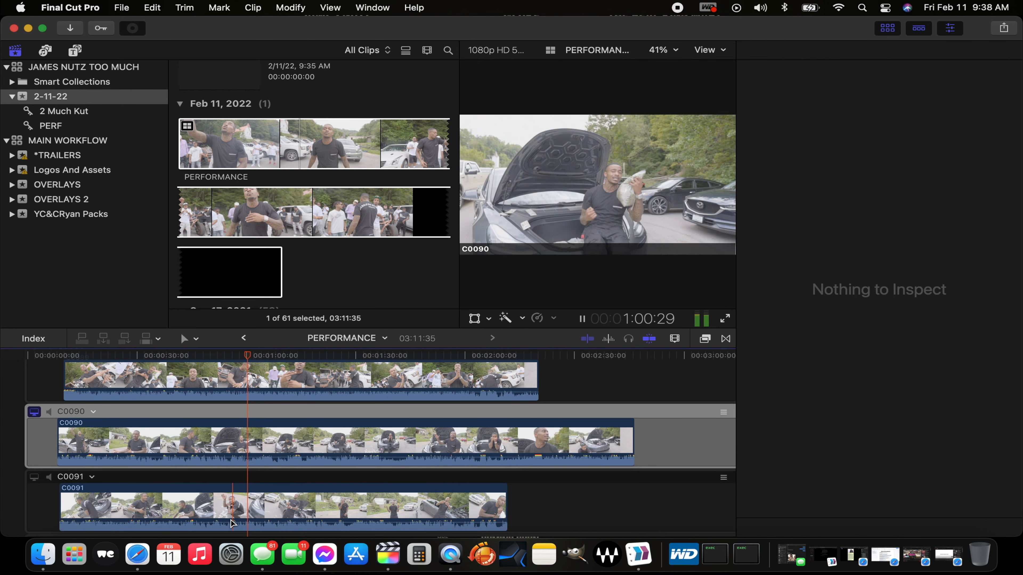
key(space)
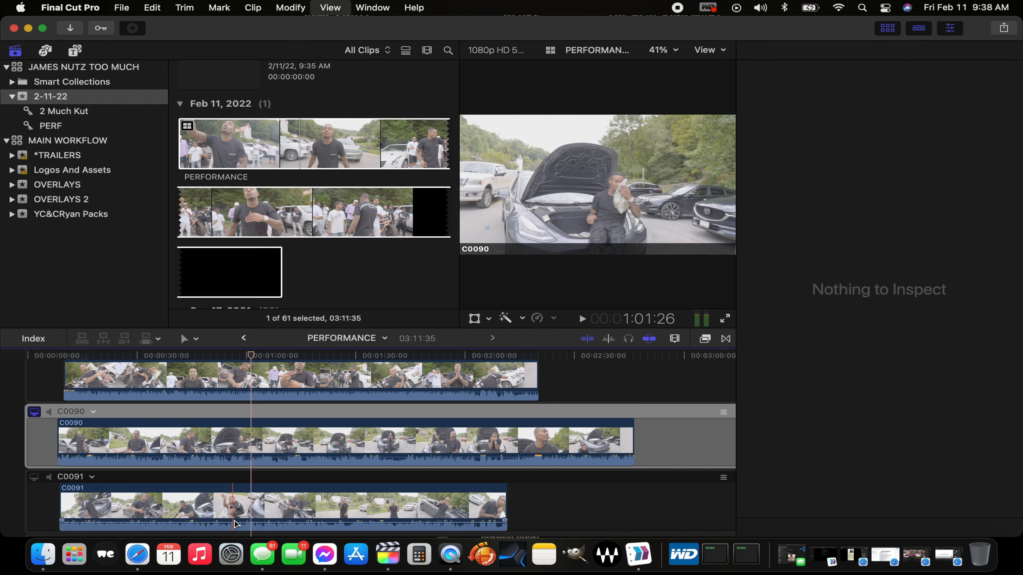
Step: Make C0091 the monitored video angle and play a short section to check its sync
click(35, 478)
key(space)
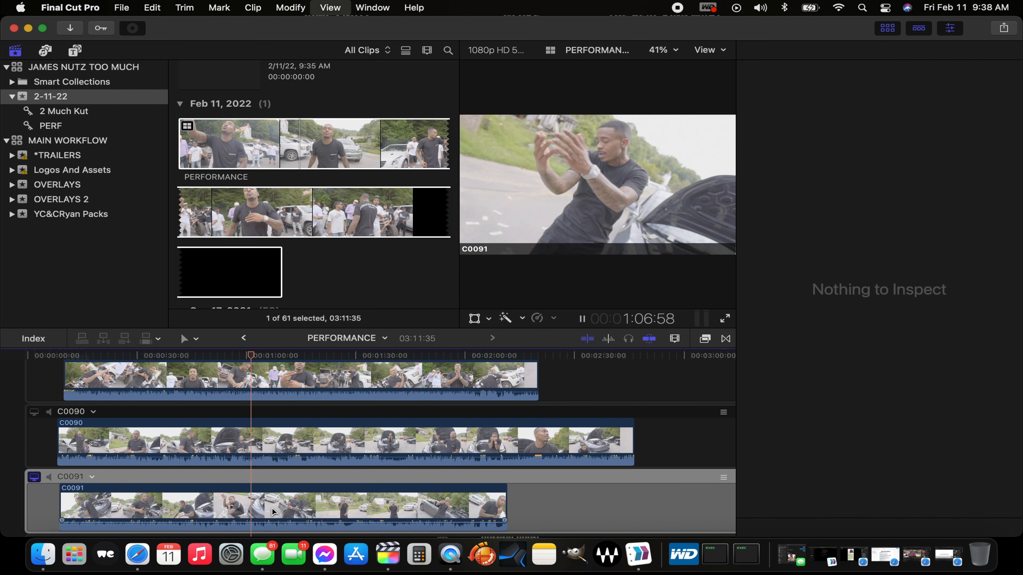
scroll(271, 508, down, 2)
key(space)
Step: Monitor angle C0098 and play a section within its footage to check its sync
scroll(275, 513, down, 5)
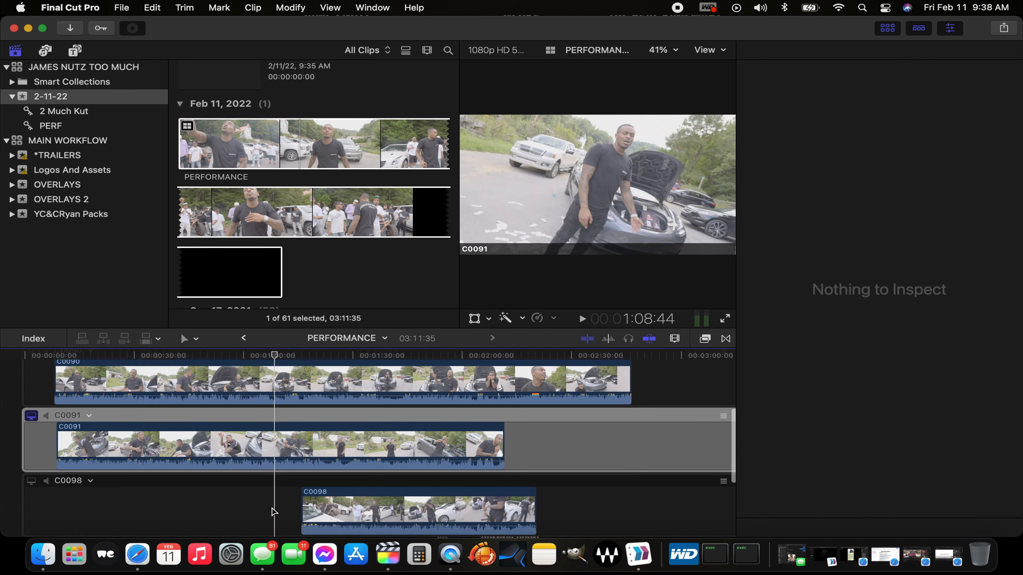
click(35, 422)
key(space)
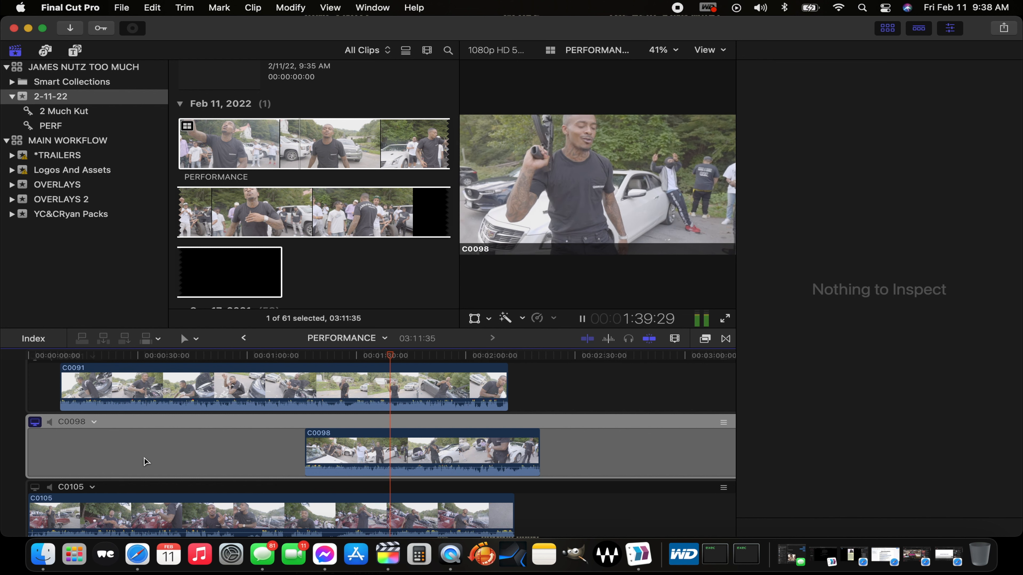
key(space)
Step: Monitor angle C0105 and play it from around the 30-second mark to check its sync with the song
click(35, 487)
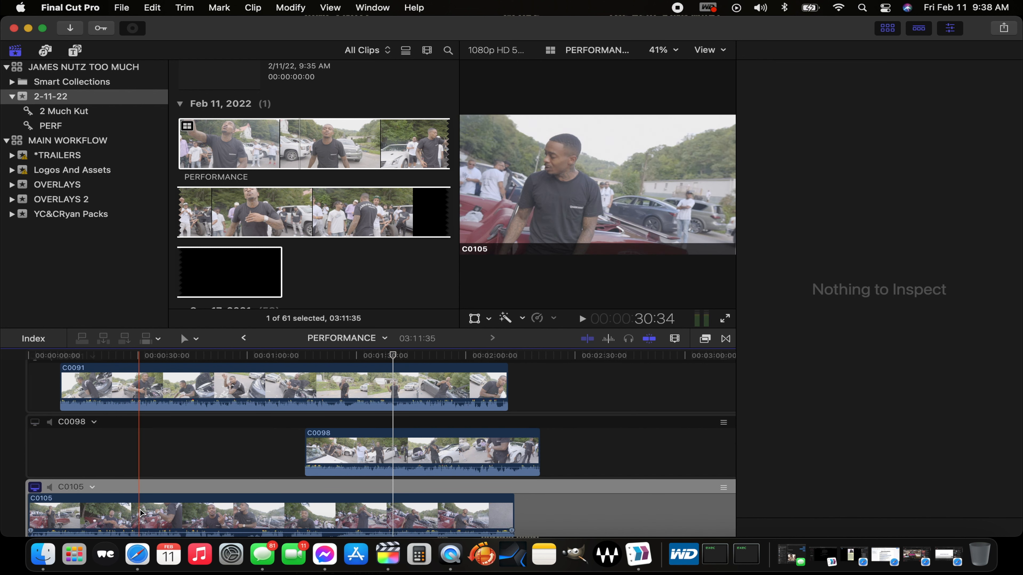
key(space)
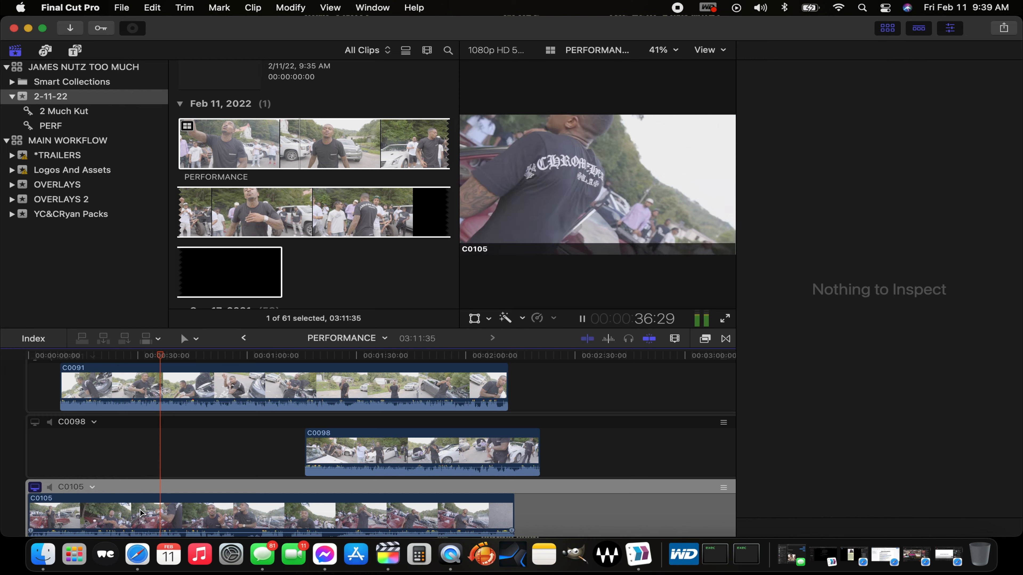
scroll(140, 512, down, 3)
key(space)
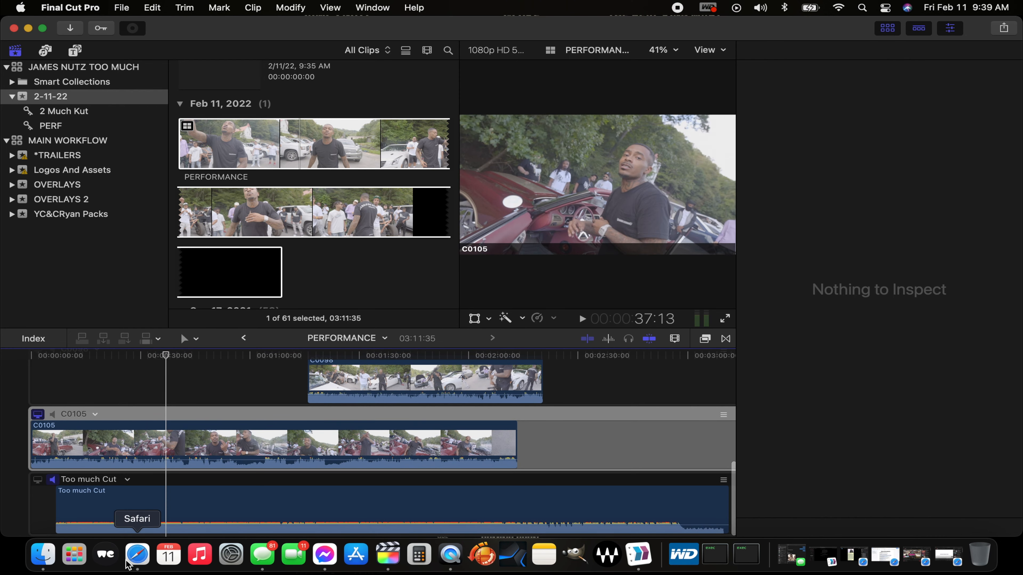
Step: Reorder the multicam angles so that C0105 sits directly above C0098
scroll(101, 488, up, 3)
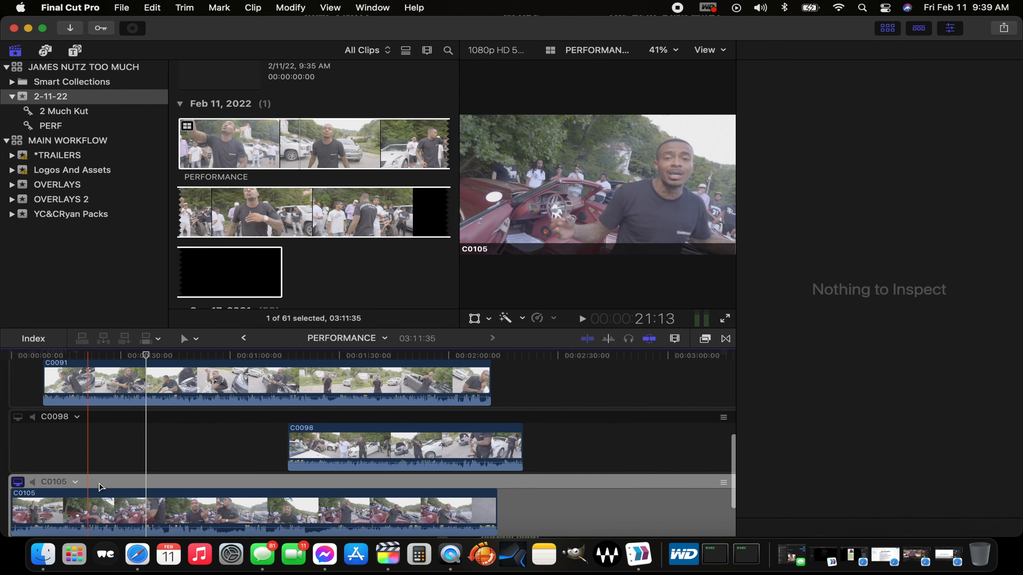
drag(724, 482, 710, 411)
scroll(442, 500, down, 3)
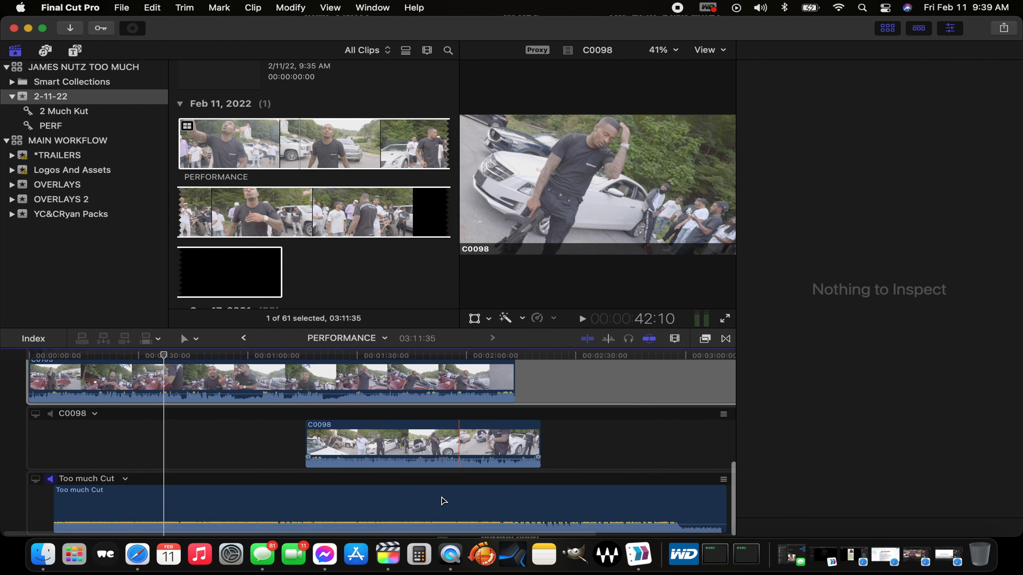
Step: Examine the color correction settings of the C0088, C0089 and C0090 clips in the multicam angles
scroll(421, 439, up, 1)
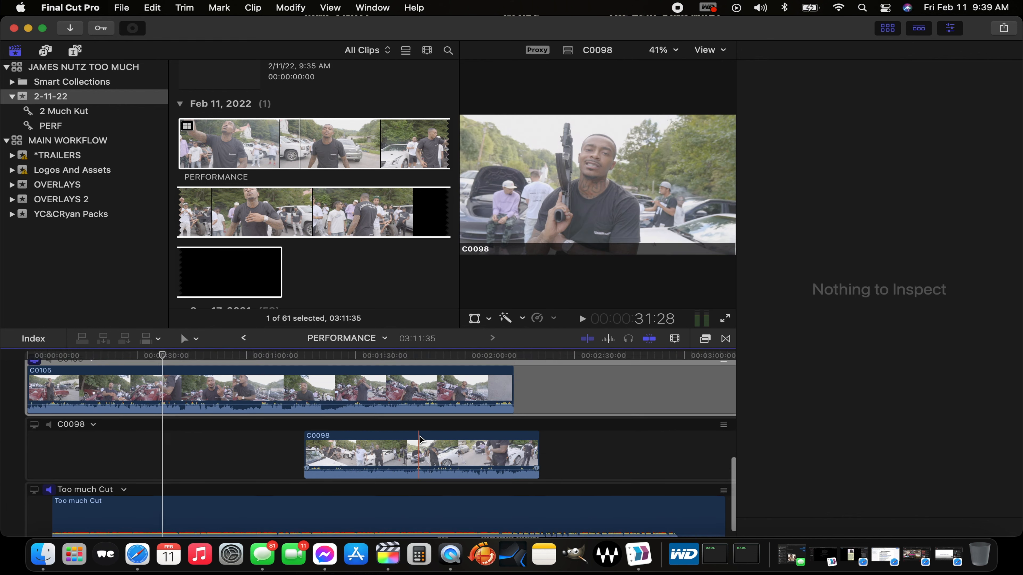
scroll(483, 437, up, 5)
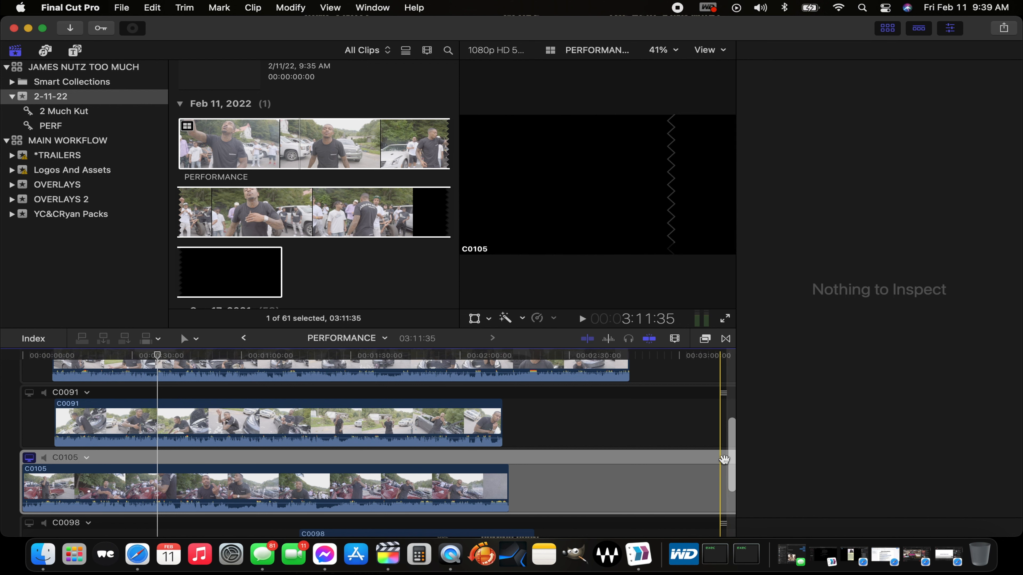
scroll(448, 445, up, 6)
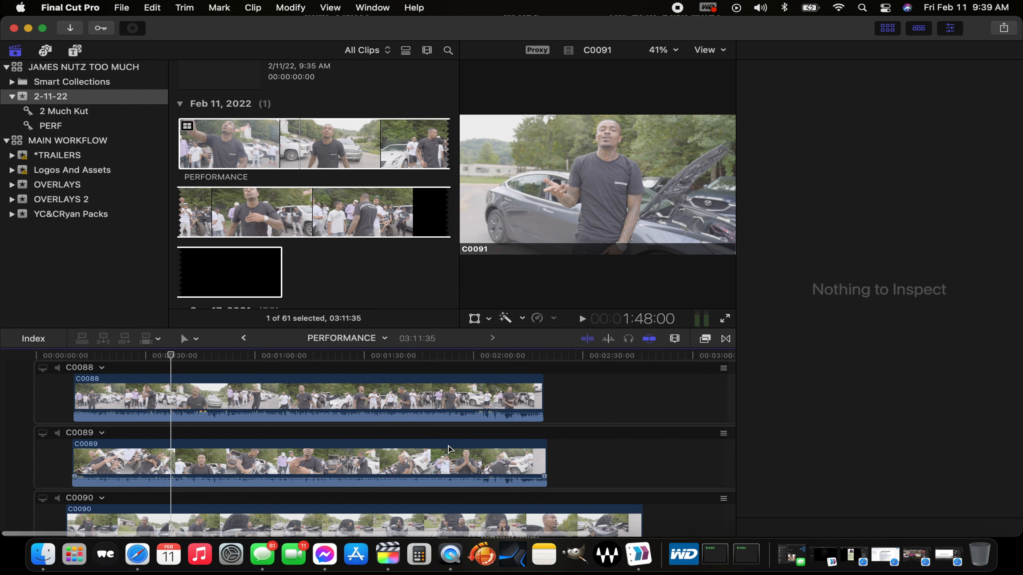
click(326, 396)
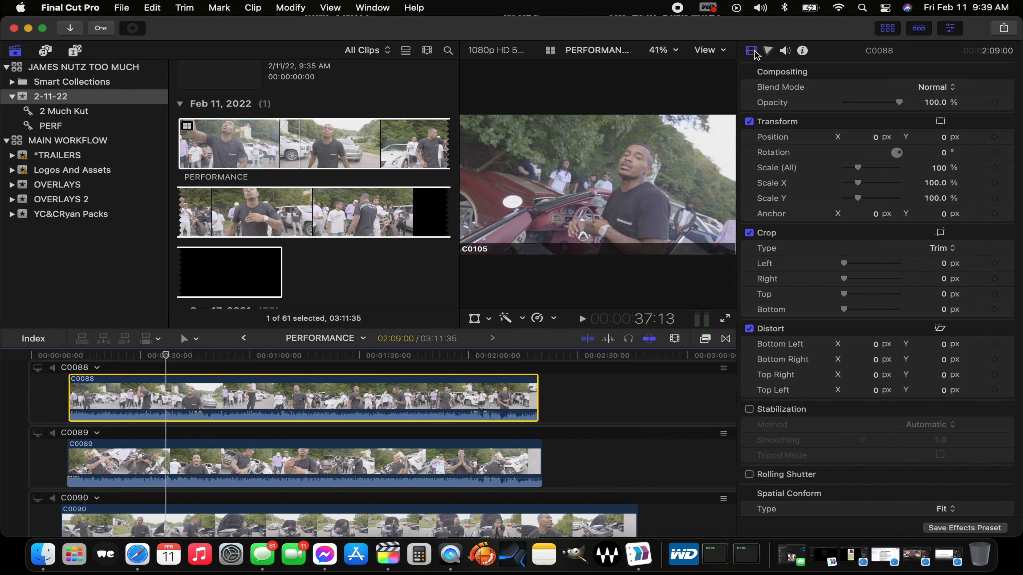
click(769, 53)
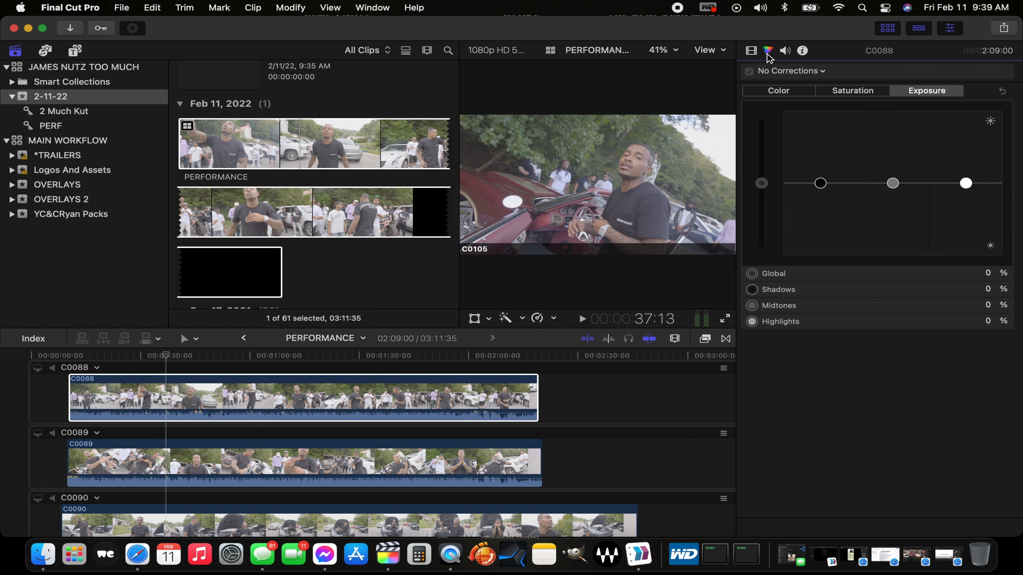
click(458, 461)
scroll(458, 461, down, 3)
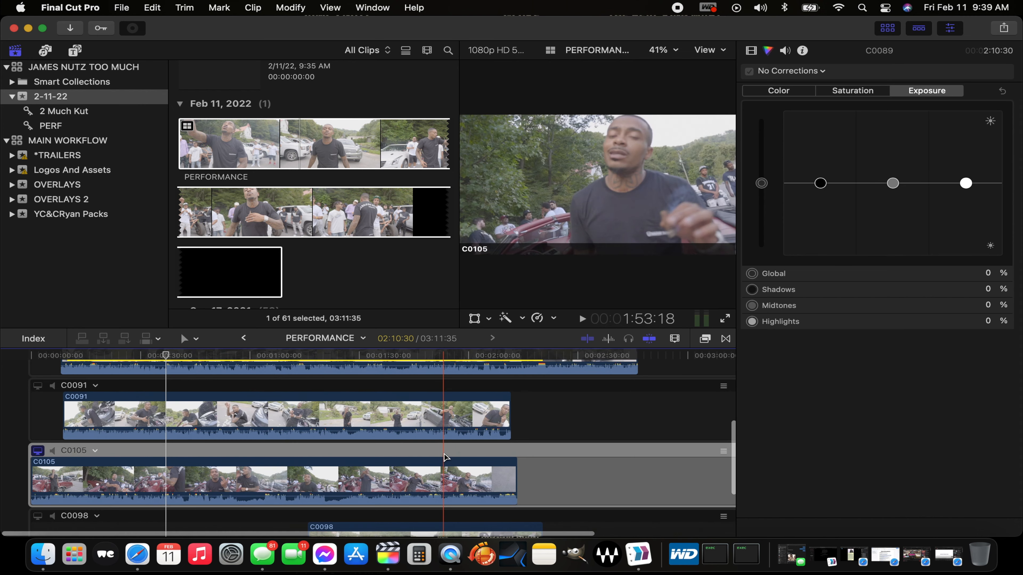
click(440, 442)
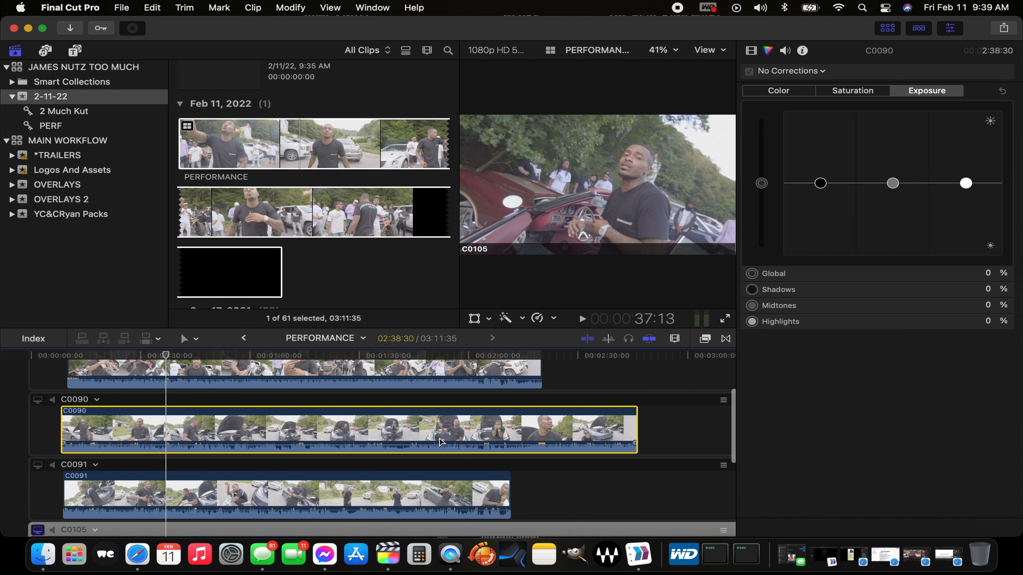
scroll(439, 463, down, 5)
Step: Go back to the empty 2 Much Cut project and place the PERFORMANCE multicam clip at the start of its timeline
scroll(438, 467, up, 8)
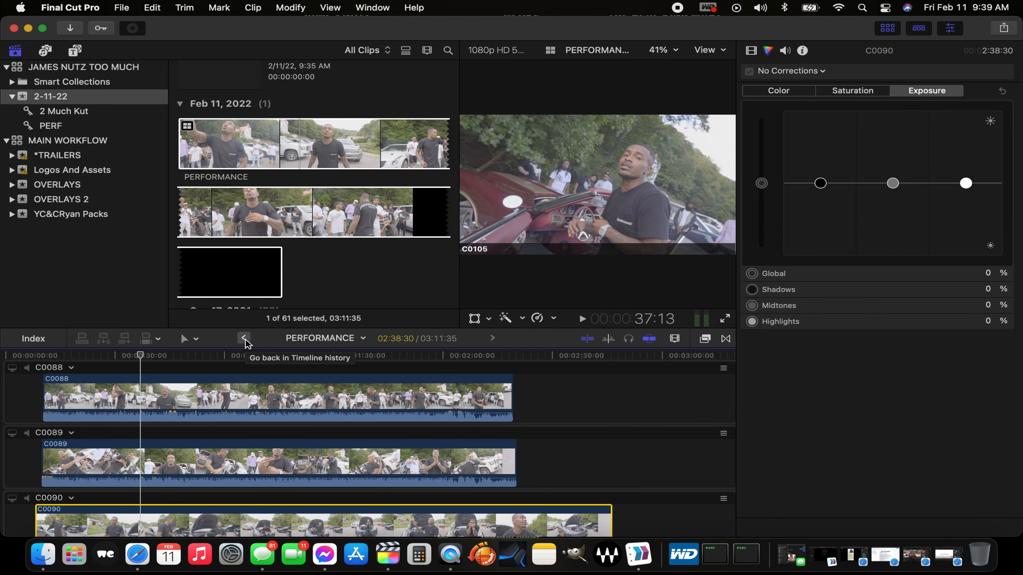
scroll(266, 462, down, 8)
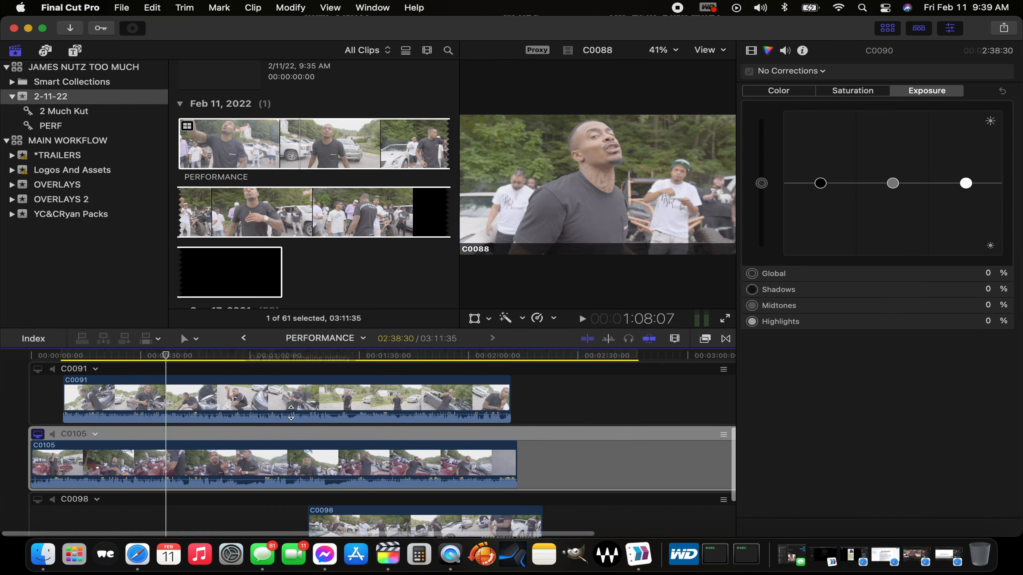
scroll(202, 419, up, 10)
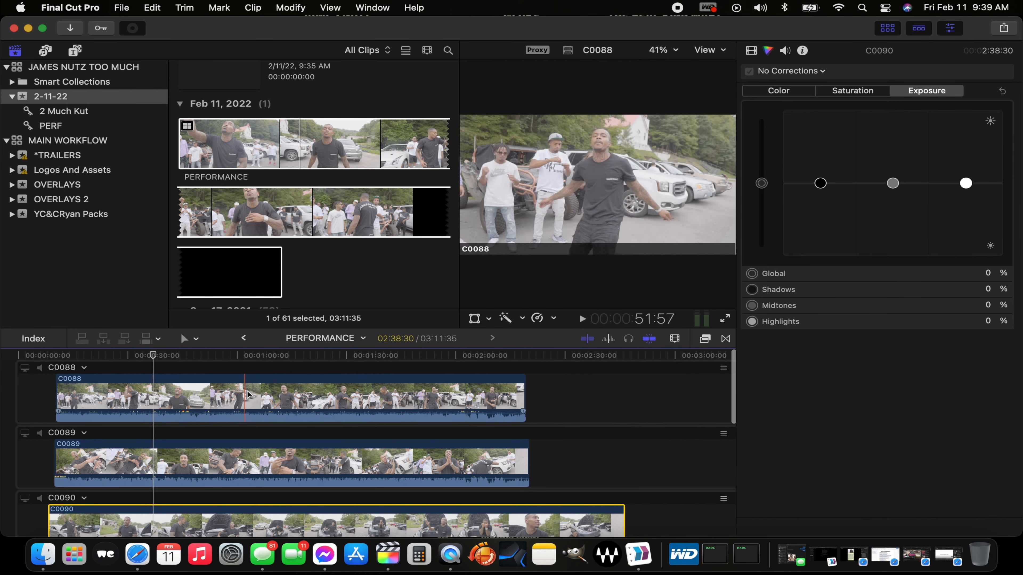
click(244, 339)
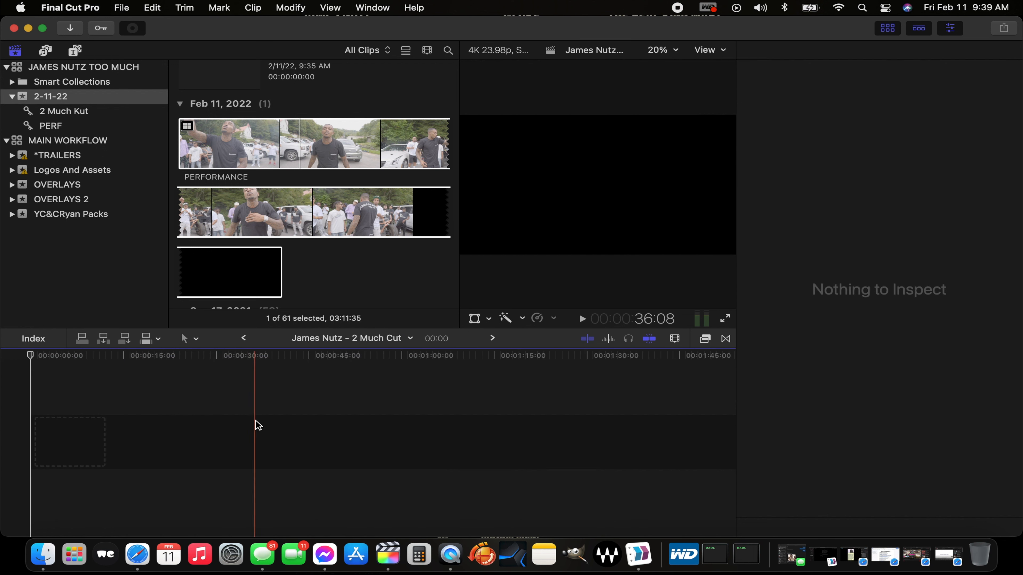
click(265, 152)
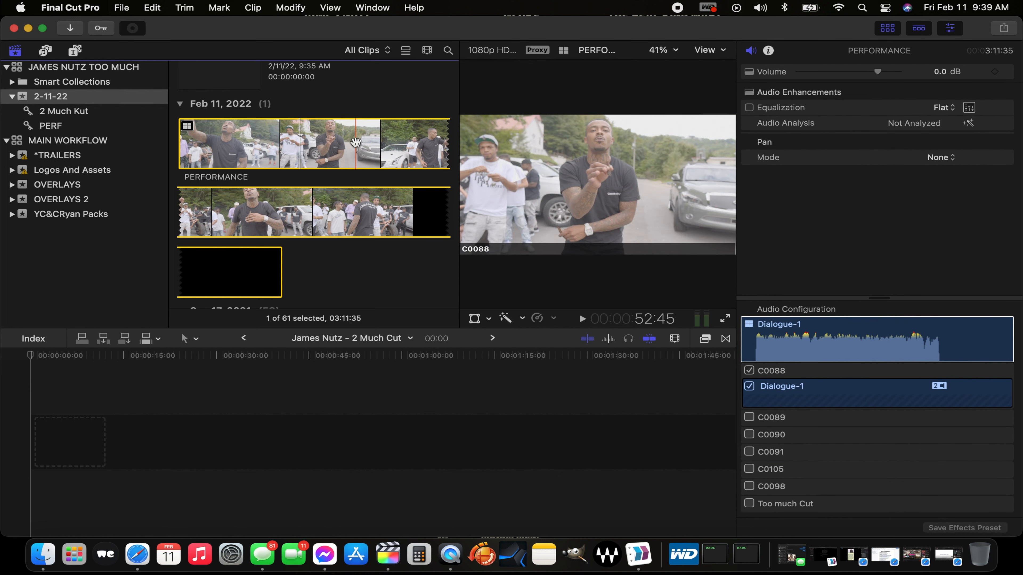
drag(262, 157, 53, 443)
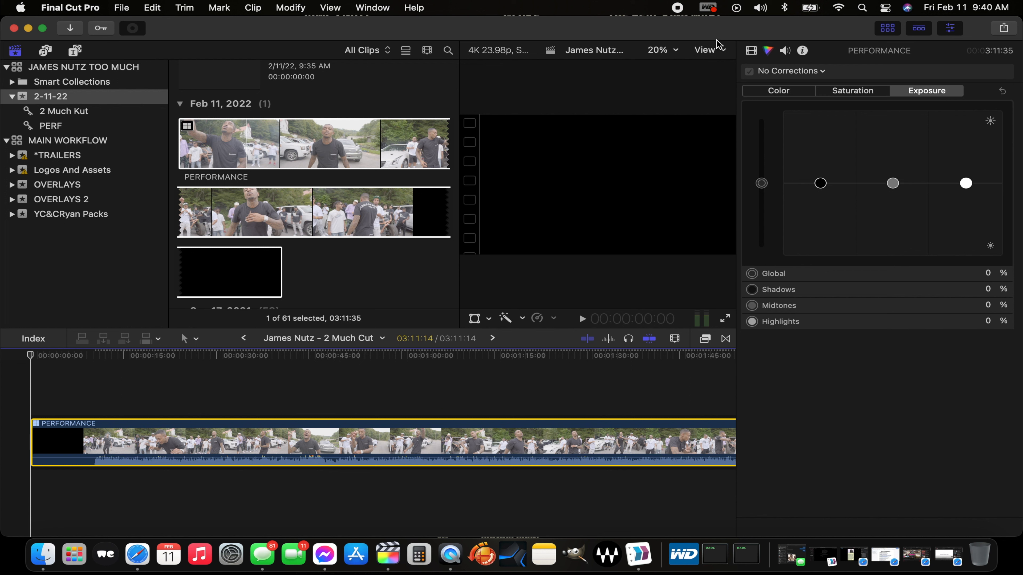
Step: Show the multicam angles beside the viewer and hide the browser to enlarge them
click(723, 51)
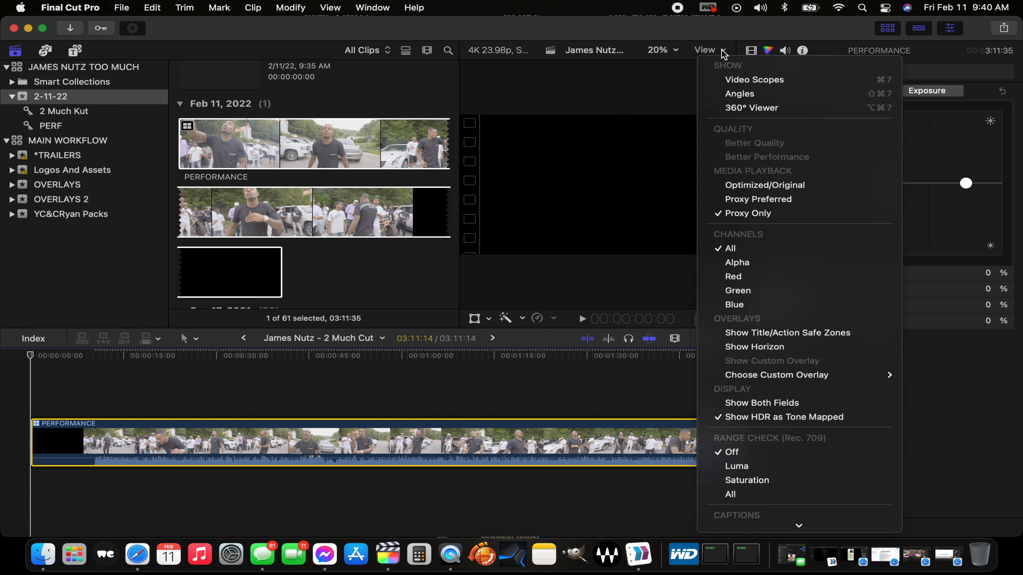
click(749, 93)
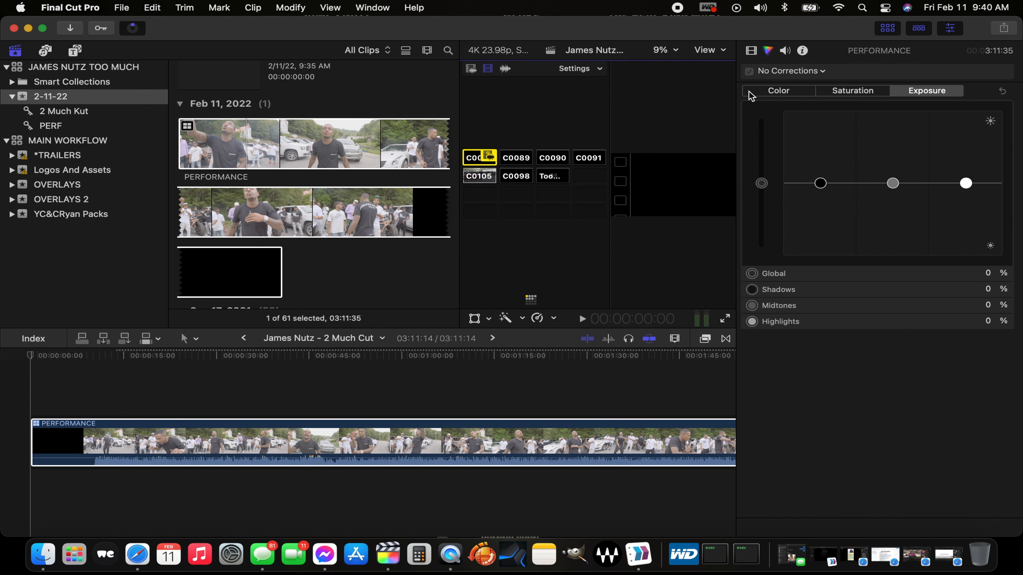
click(888, 29)
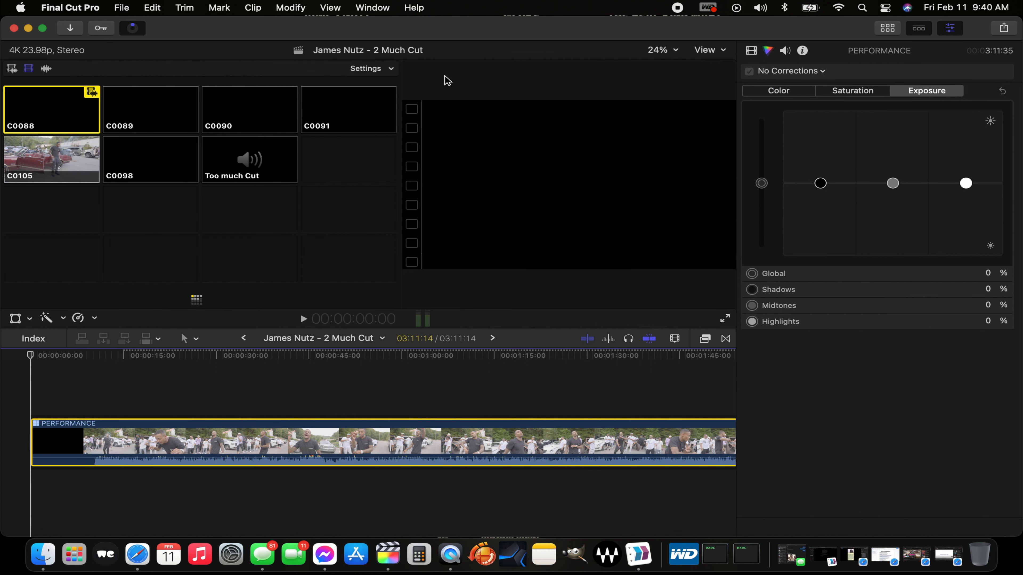